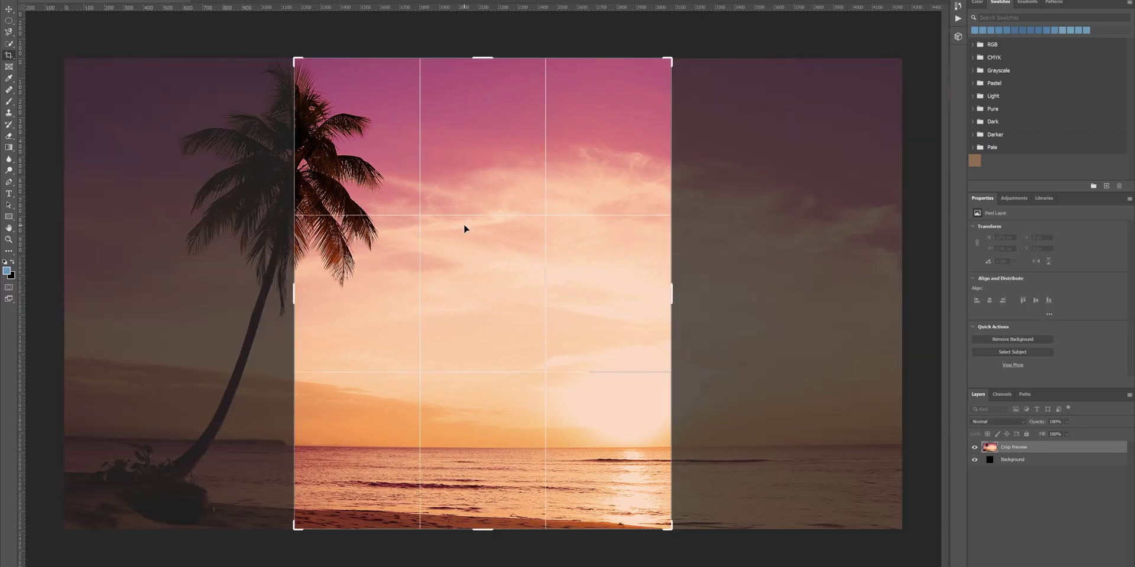
- Commit the portrait crop on the beach sunset photo
{"action": "key", "text": "Return"}
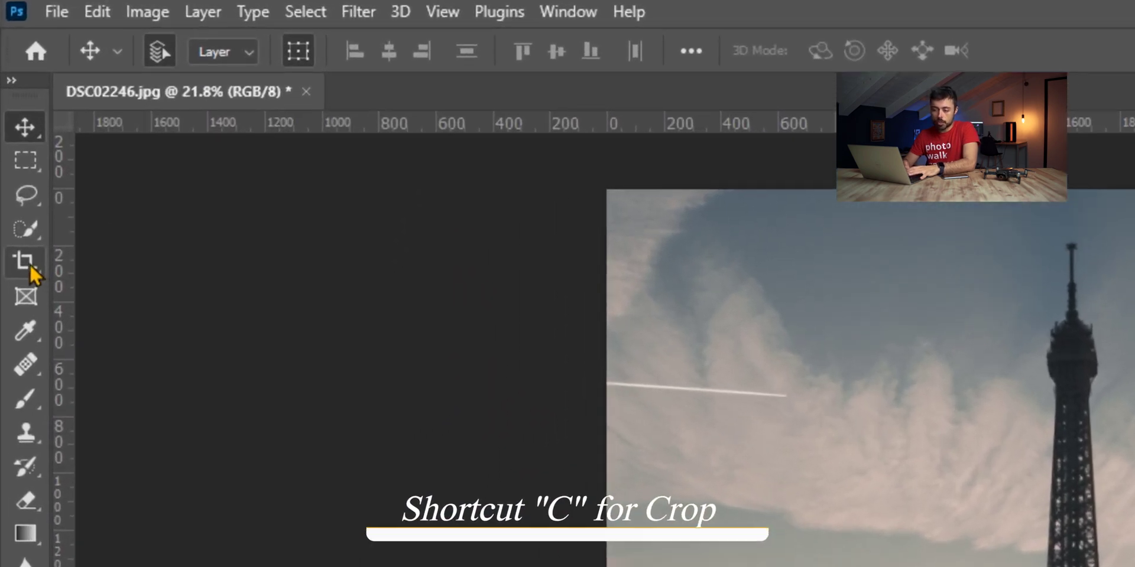
- Set a 4:5 crop ratio on the Eiffel Tower photo and shift the image down within the frame
{"action": "left_click", "coordinate": [25, 261]}
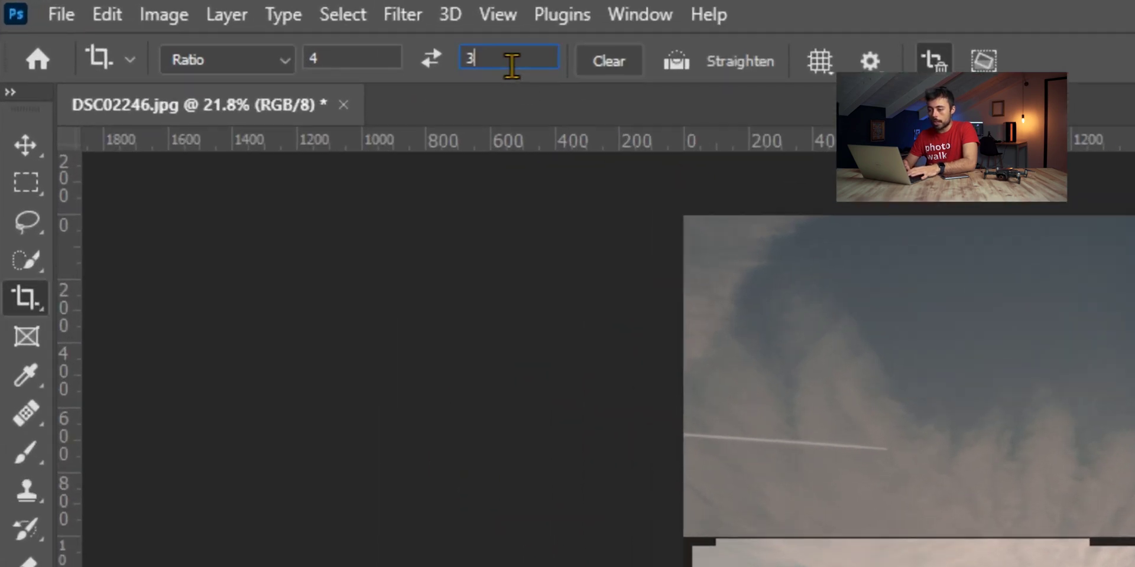
{"action": "key", "text": "BackSpace"}
{"action": "type", "text": "5"}
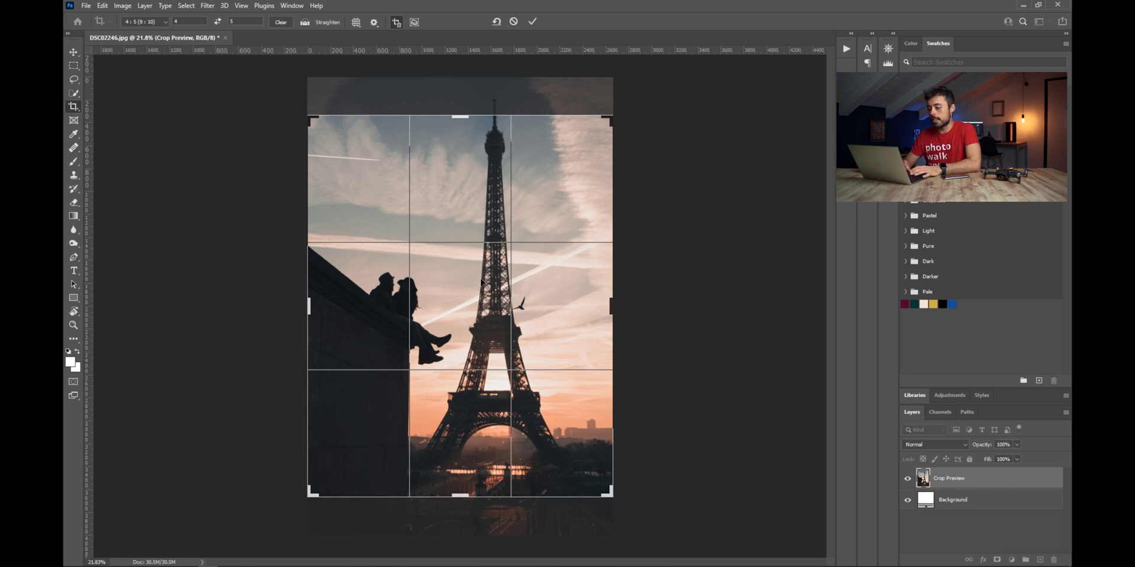
{"action": "left_click_drag", "start_coordinate": [481, 282], "coordinate": [477, 305]}
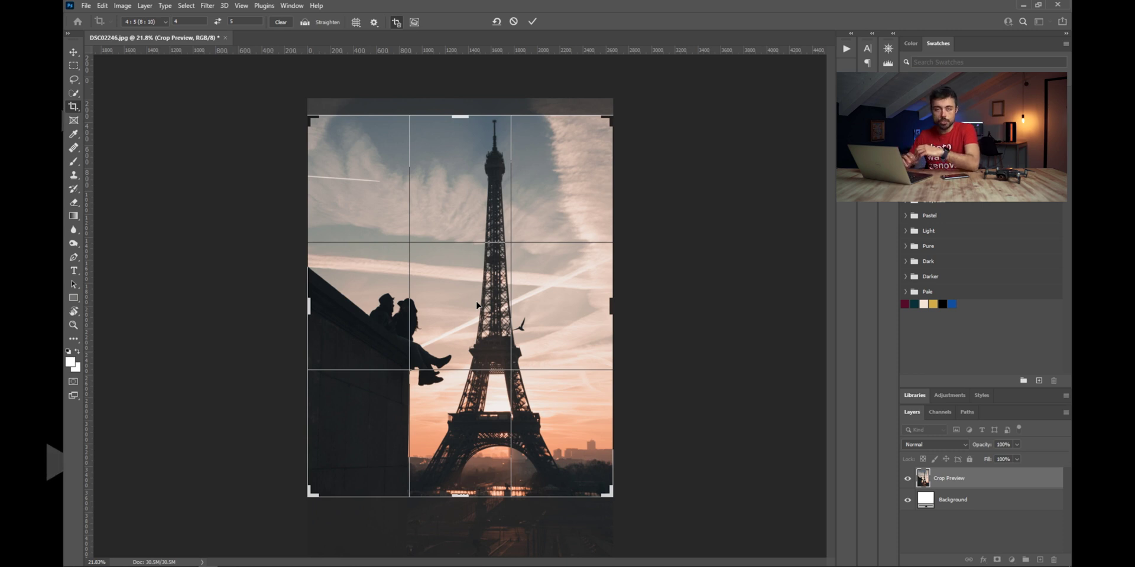
{"action": "mouse_move", "coordinate": [477, 305]}
{"action": "left_mouse_down"}
{"action": "mouse_move", "coordinate": [483, 290]}
{"action": "mouse_move", "coordinate": [482, 309]}
{"action": "left_mouse_up"}
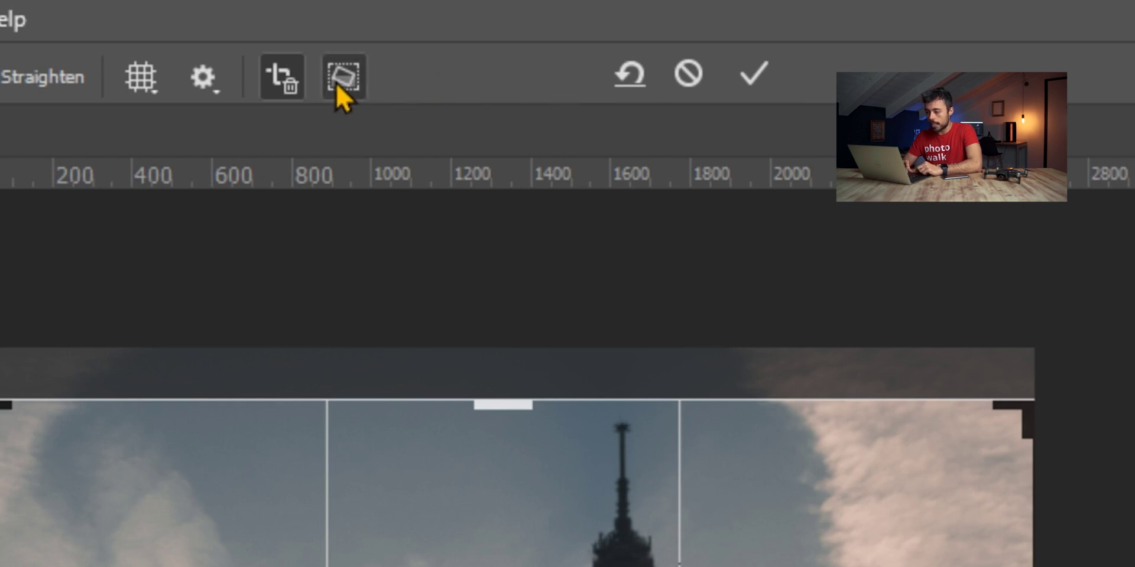
- Enable Content-Aware fill and widen the 4:5 crop evenly beyond both sides of the photo
{"action": "left_click", "coordinate": [338, 83]}
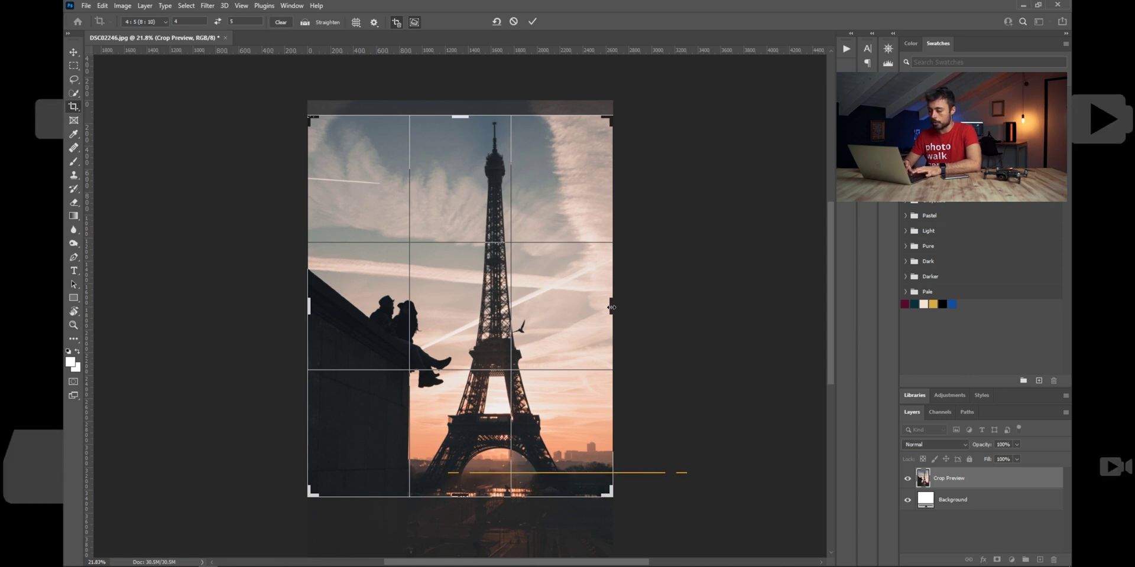
{"action": "left_click_drag", "start_coordinate": [612, 307], "coordinate": [642, 311]}
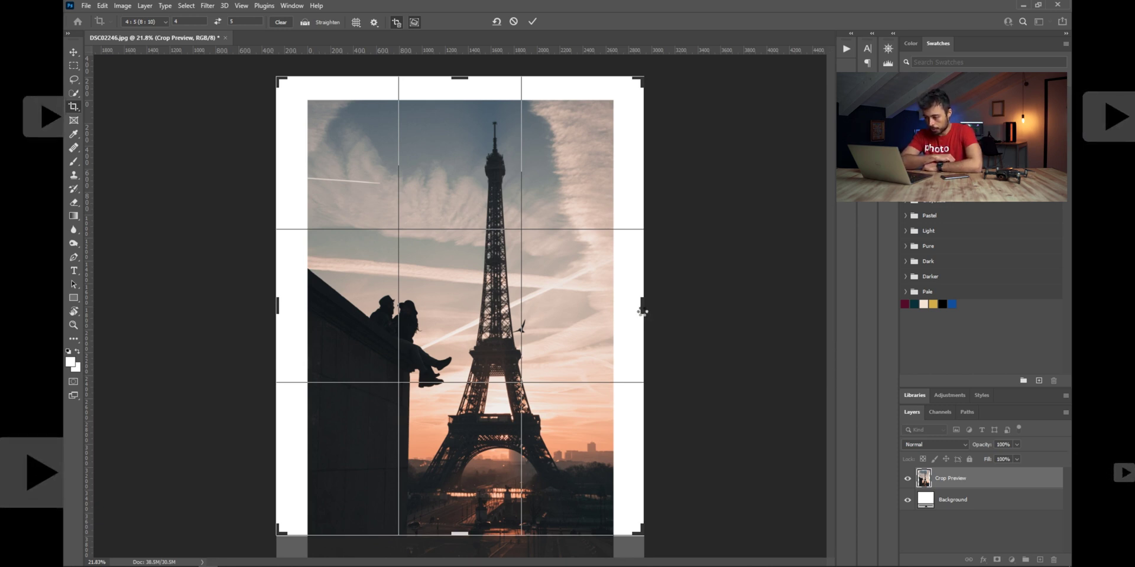
- Apply the content-aware crop, then zoom and pan to inspect the filled sky and wall edges
{"action": "key", "text": "Return"}
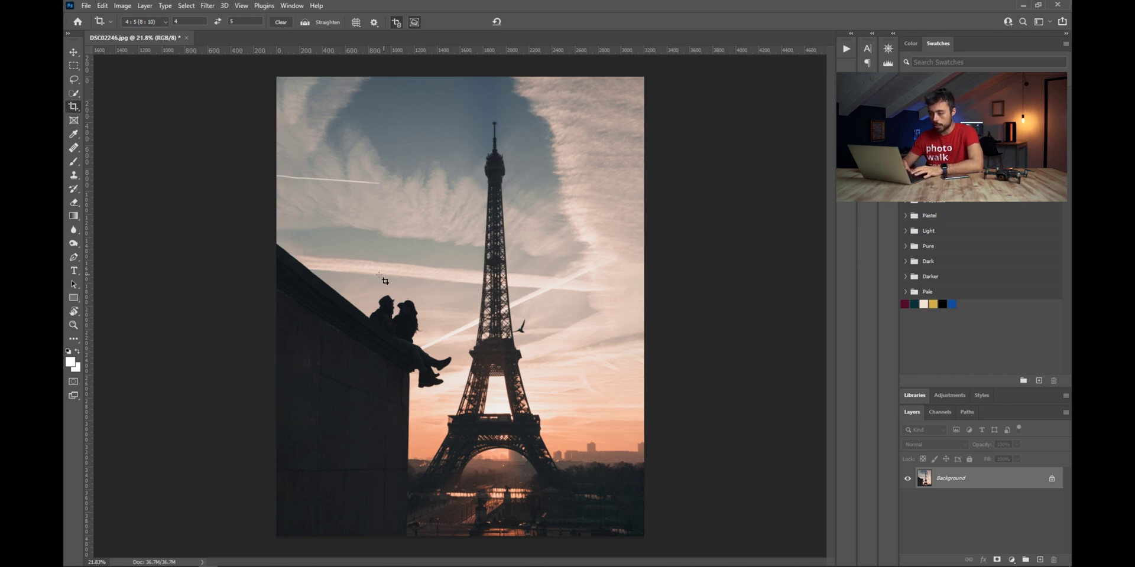
{"action": "scroll", "coordinate": [354, 260], "scroll_direction": "down", "scroll_amount": 1}
{"action": "scroll", "coordinate": [295, 155], "scroll_direction": "up", "scroll_amount": 10}
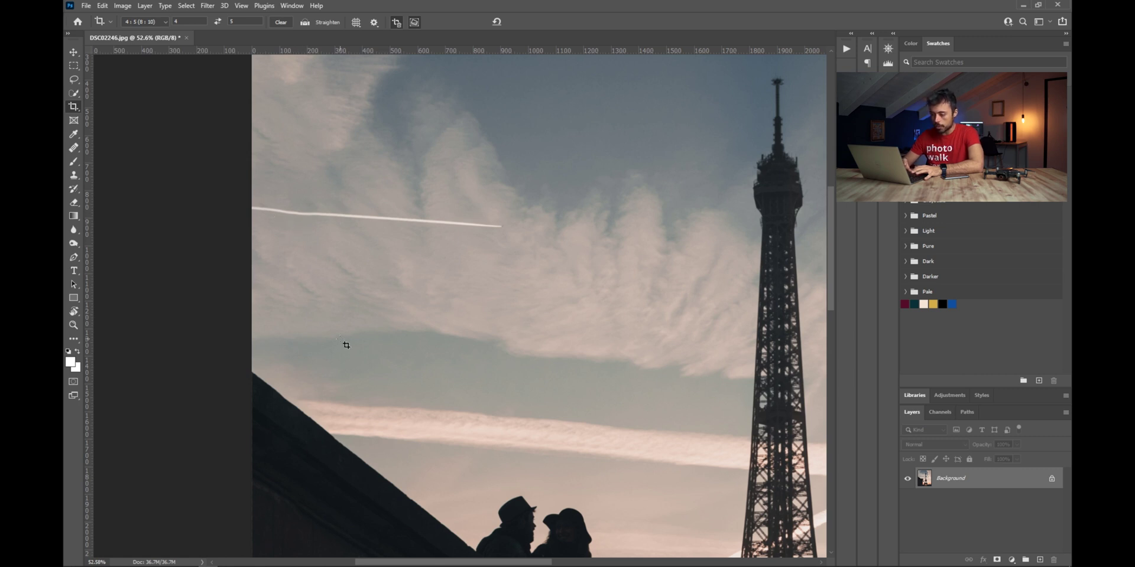
{"action": "scroll", "coordinate": [345, 345], "scroll_direction": "down", "scroll_amount": 4}
{"action": "left_click_drag", "start_coordinate": [307, 456], "coordinate": [310, 382]}
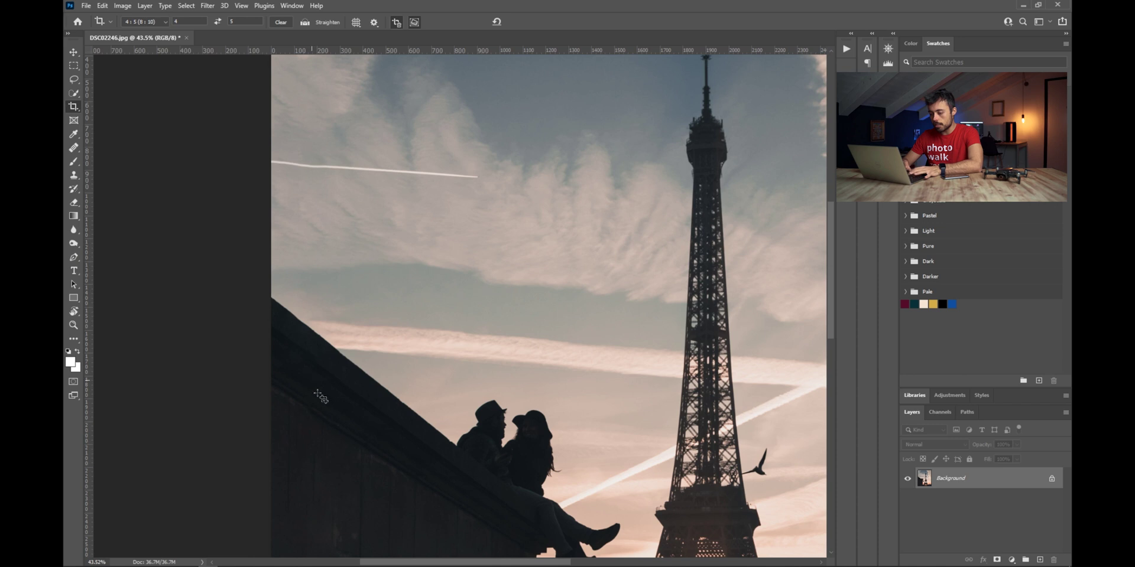
{"action": "scroll", "coordinate": [327, 417], "scroll_direction": "up", "scroll_amount": 3}
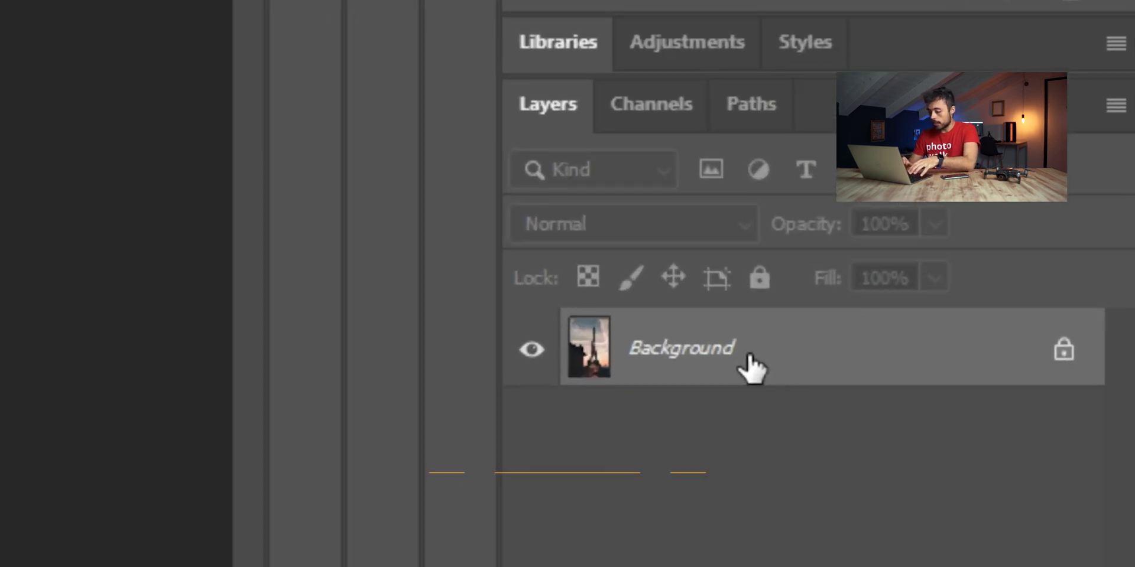
- Duplicate the photo layer, hide Background, and widen a 4:5 crop past both sides with Content-Aware off
{"action": "key", "text": "ctrl+j"}
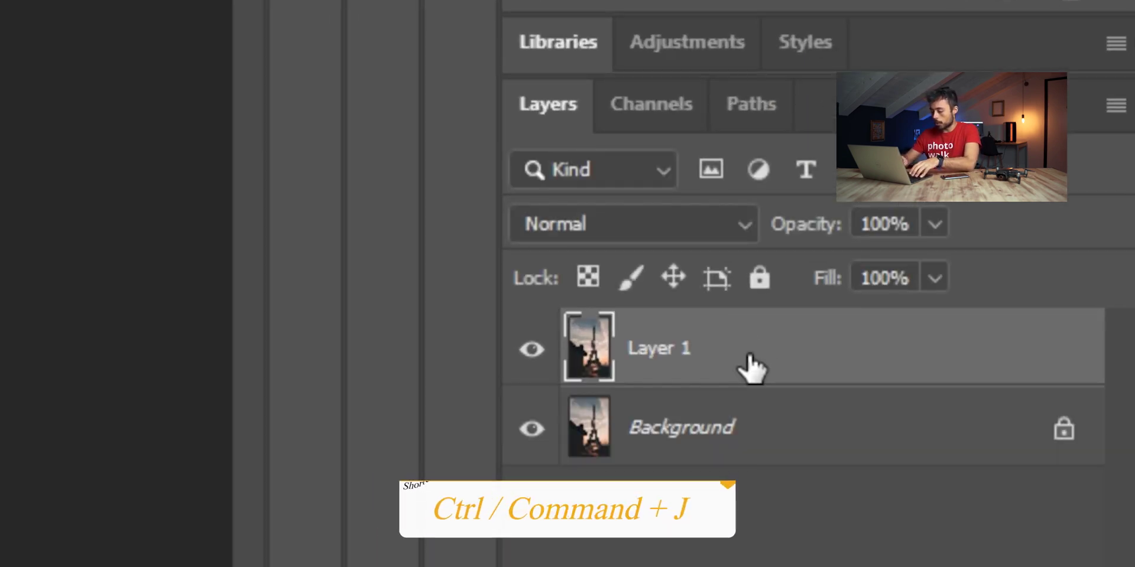
{"action": "left_click", "coordinate": [531, 429]}
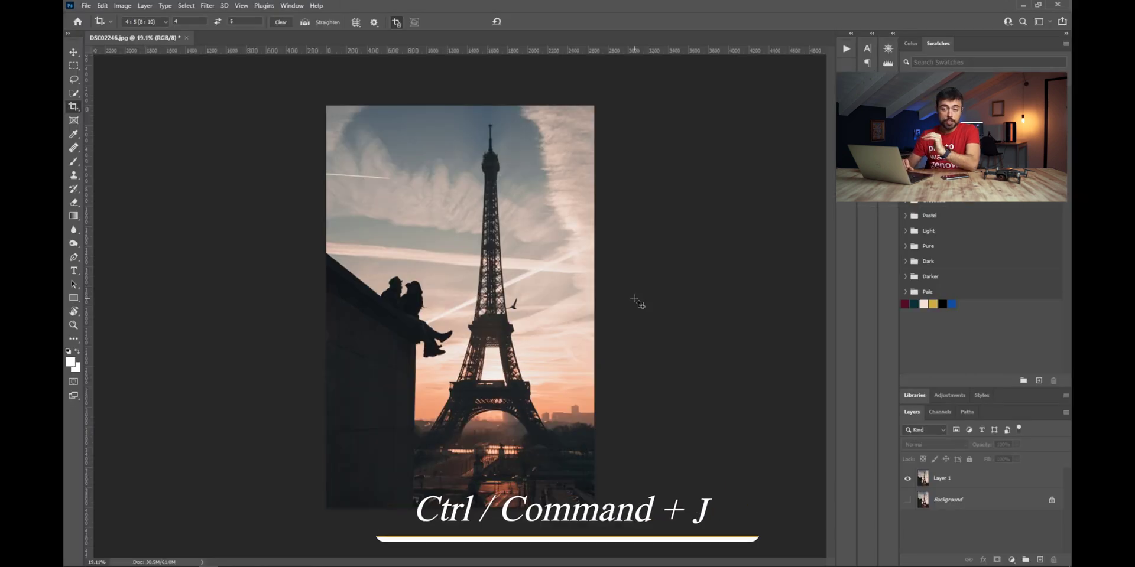
{"action": "left_click", "coordinate": [417, 215]}
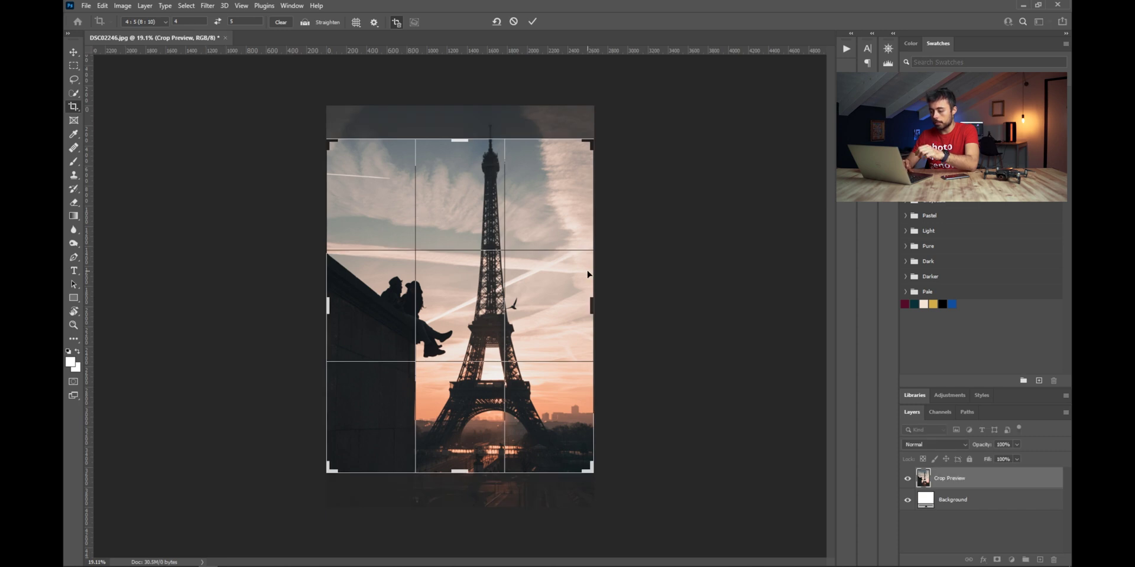
{"action": "left_click_drag", "start_coordinate": [593, 303], "coordinate": [624, 297]}
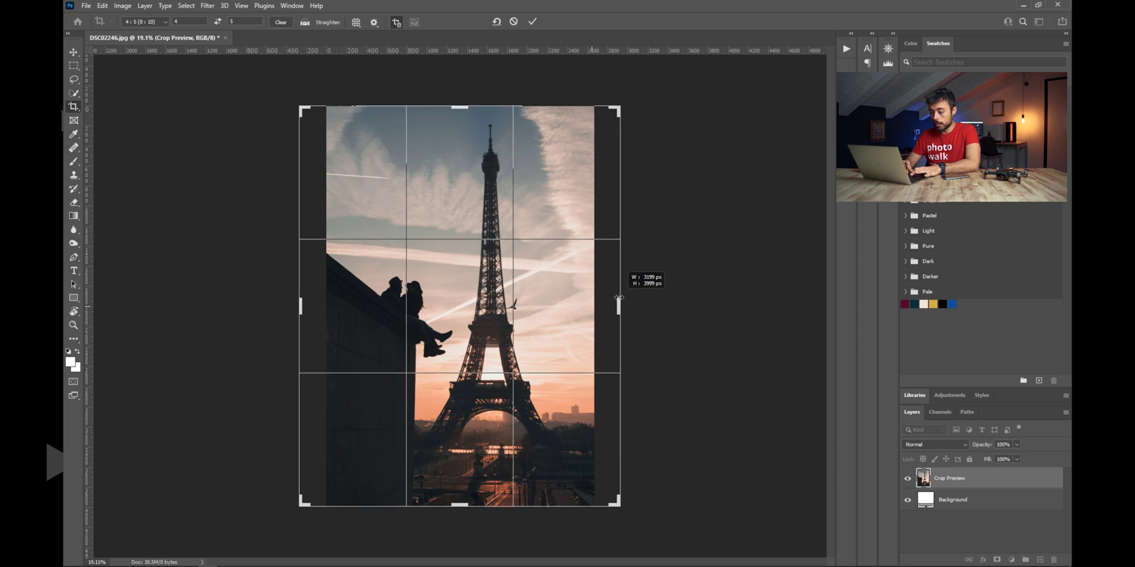
{"action": "left_click_drag", "start_coordinate": [617, 297], "coordinate": [582, 307]}
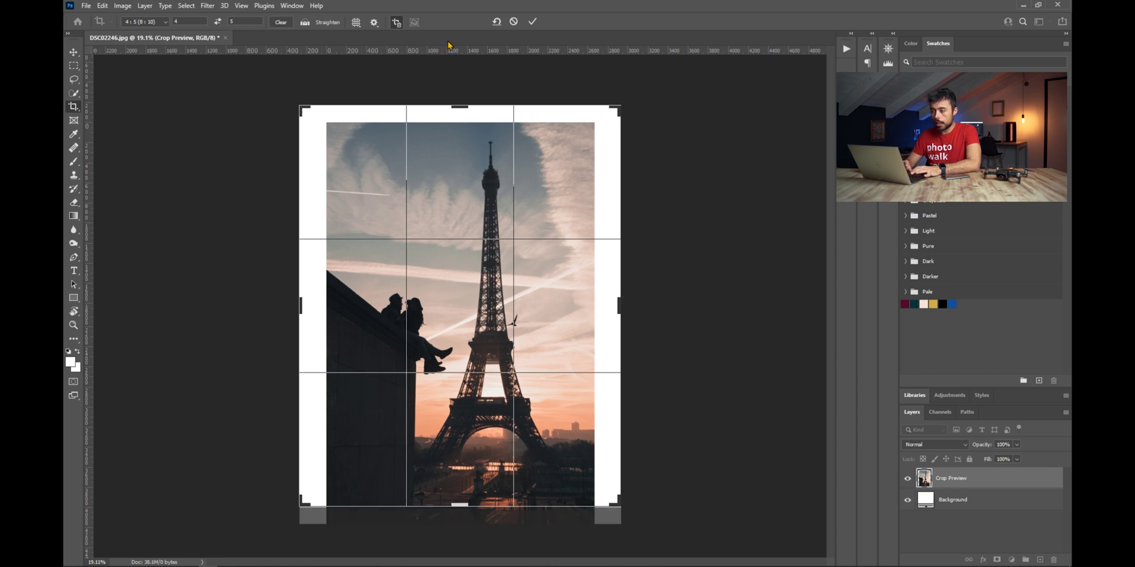
{"action": "left_click", "coordinate": [415, 25]}
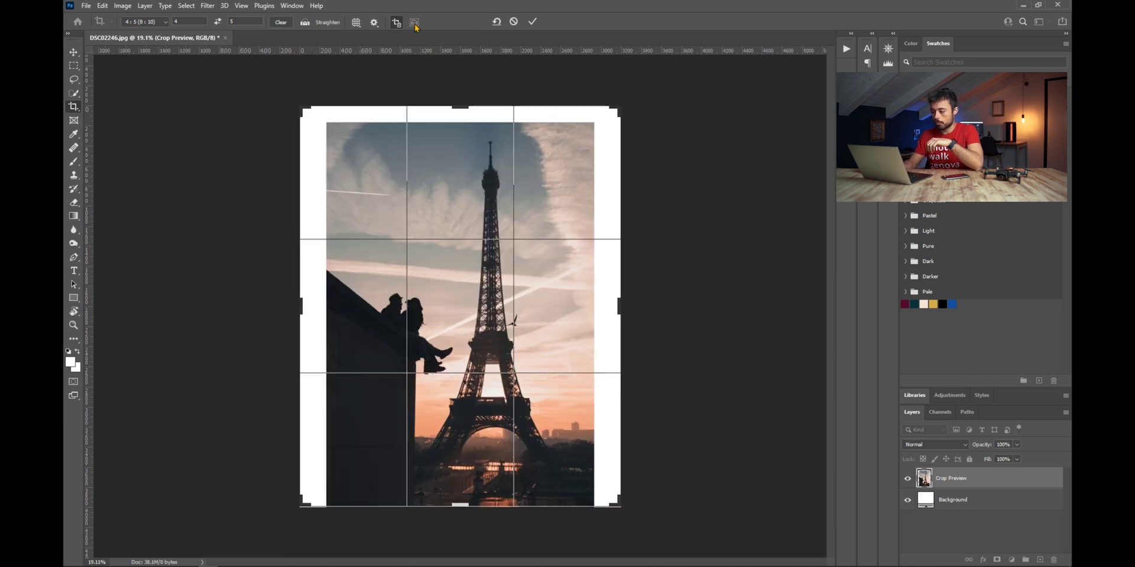
- Apply the wider crop with transparent margins and marquee a left-edge strip on Layer 1
{"action": "key", "text": "Return"}
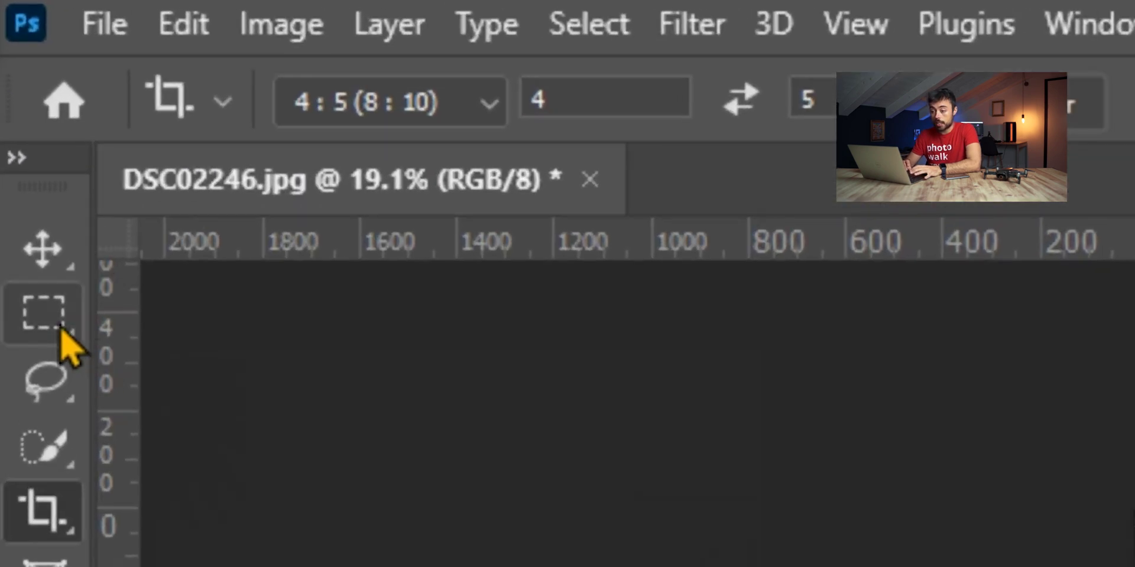
{"action": "left_click", "coordinate": [60, 331]}
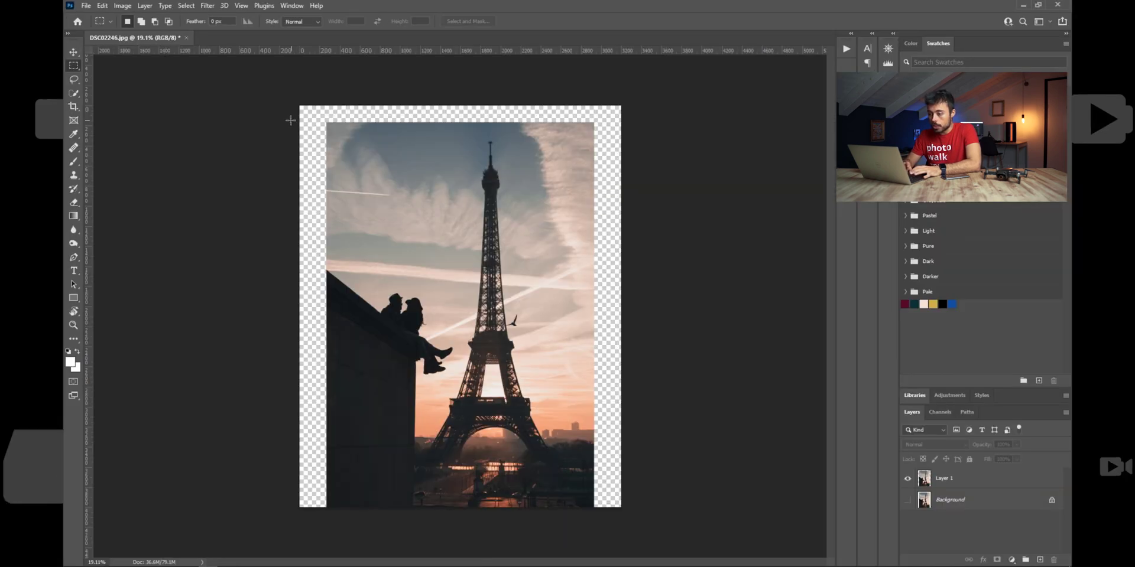
{"action": "left_click_drag", "start_coordinate": [305, 117], "coordinate": [368, 534]}
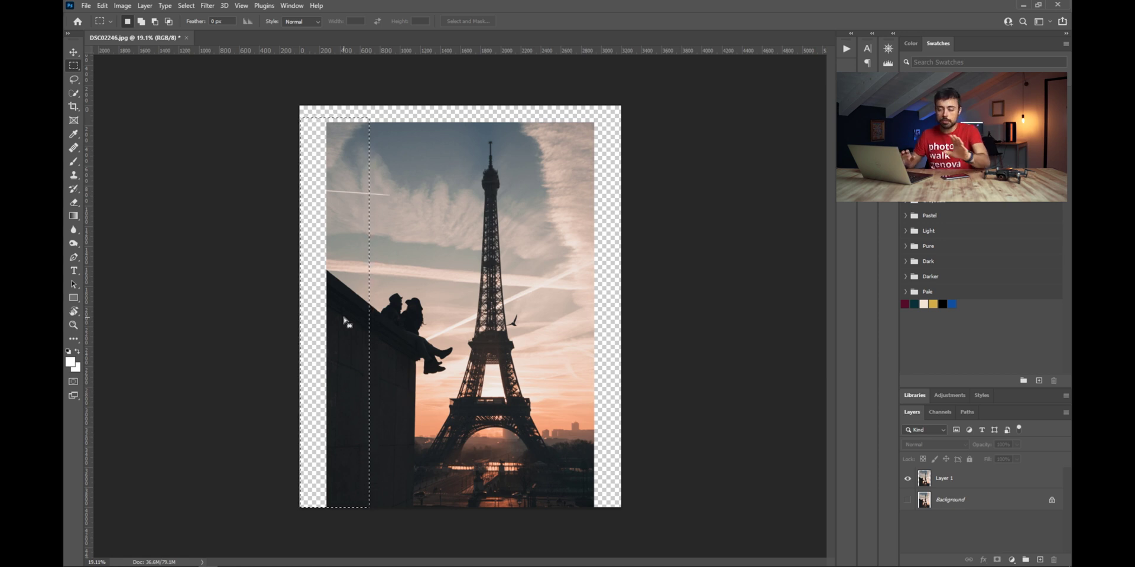
{"action": "left_click", "coordinate": [972, 490]}
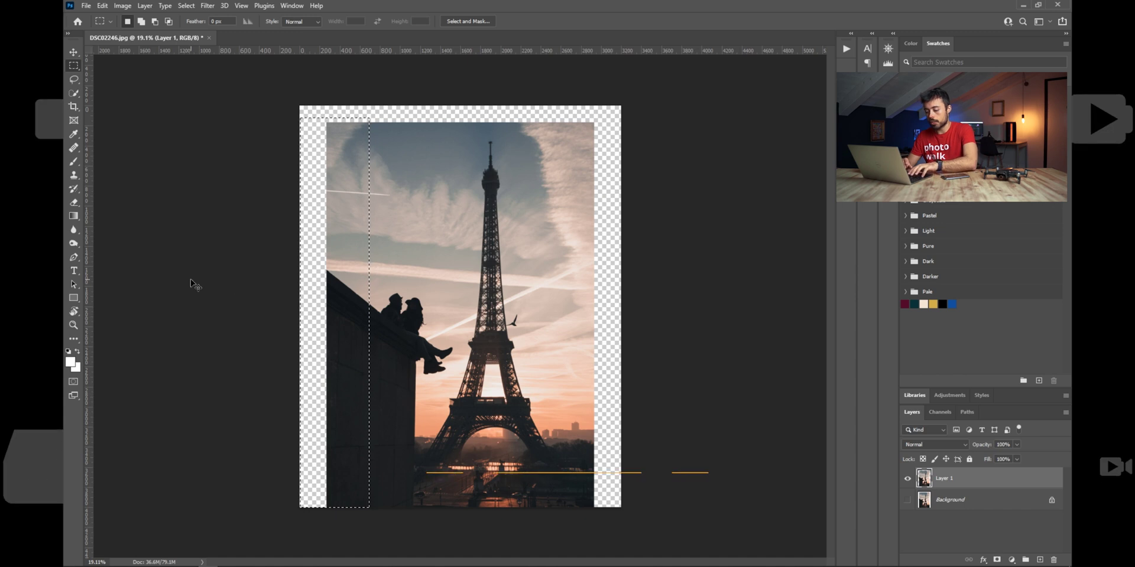
- Free Transform the left wall strip, dragging its left handle out across the transparent margin
{"action": "key", "text": "ctrl+t"}
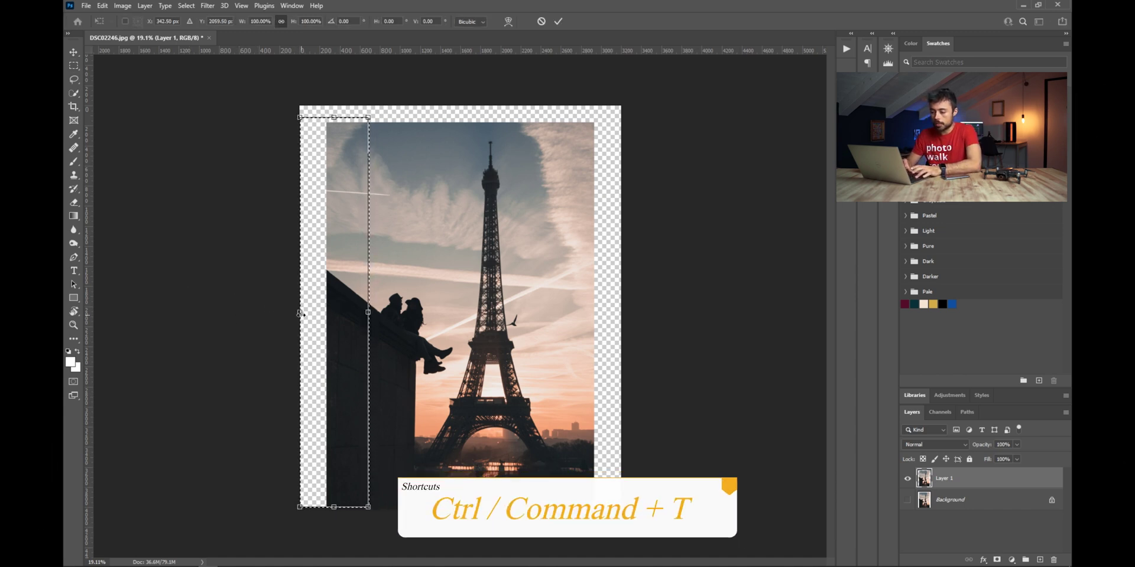
{"action": "left_click_drag", "start_coordinate": [298, 312], "coordinate": [257, 311]}
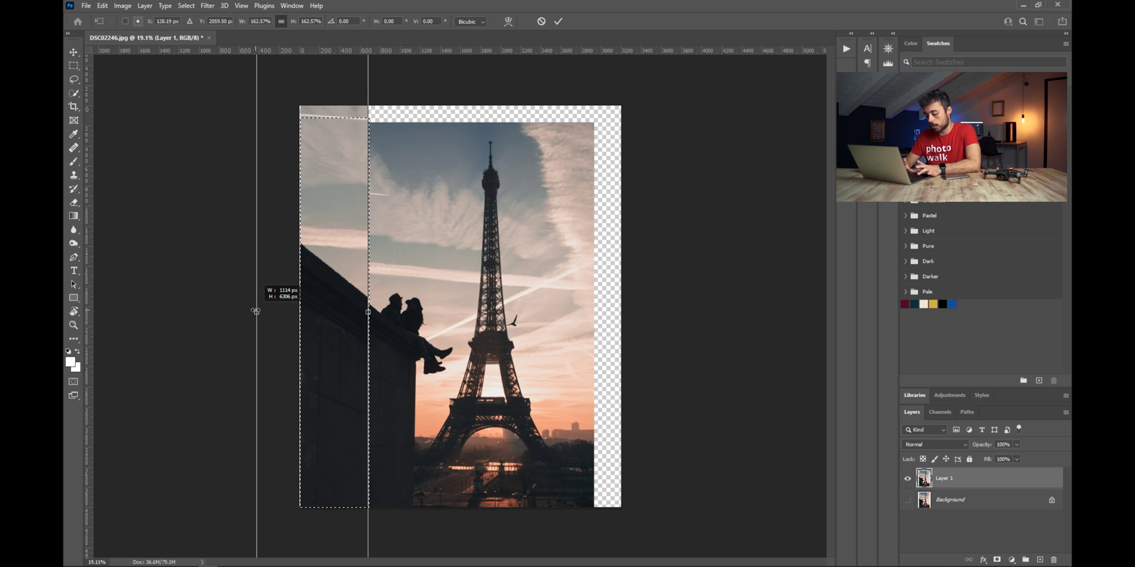
{"action": "mouse_move", "coordinate": [256, 311]}
{"action": "left_mouse_down"}
{"action": "mouse_move", "coordinate": [279, 310]}
{"action": "mouse_move", "coordinate": [253, 312]}
{"action": "left_mouse_up"}
{"action": "key", "text": "shift"}
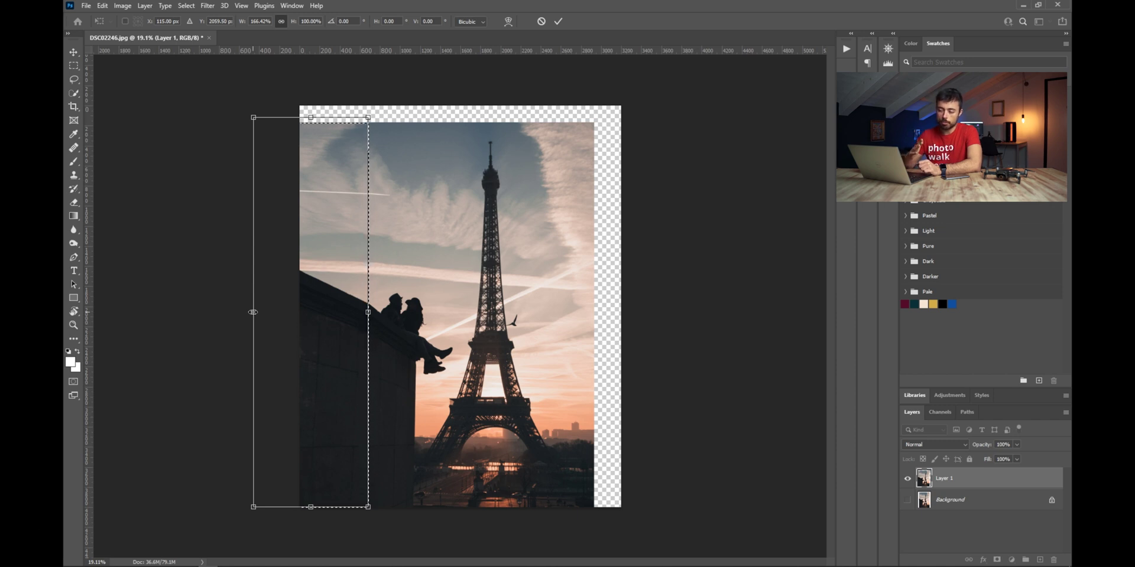
- Skew the left strip's outer edge up about 3.9°, apply it, deselect, and marquee the empty right strip
{"action": "right_click", "coordinate": [317, 284]}
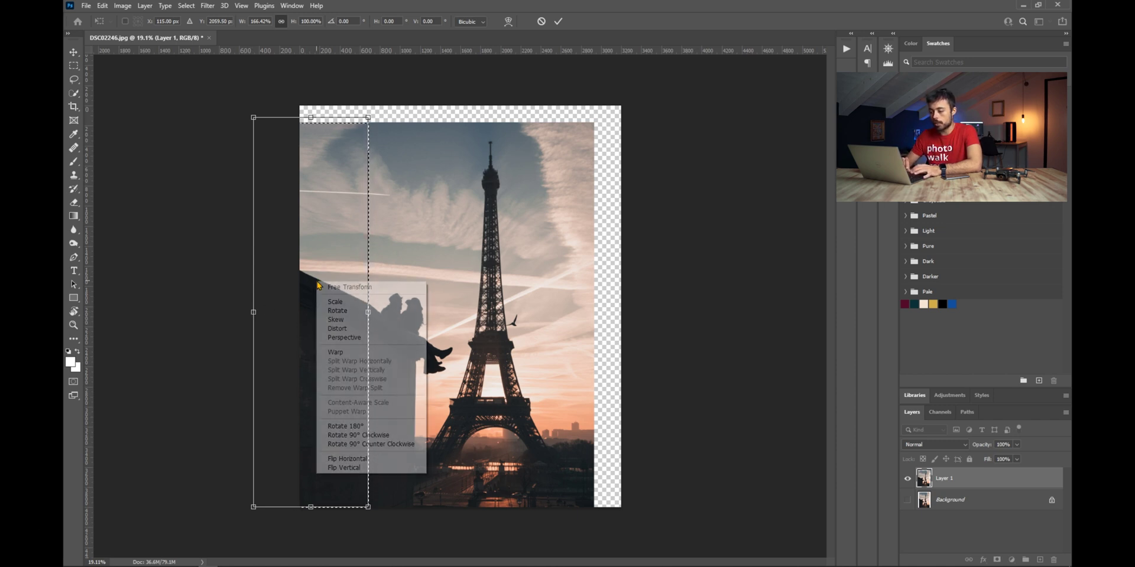
{"action": "left_click", "coordinate": [337, 320]}
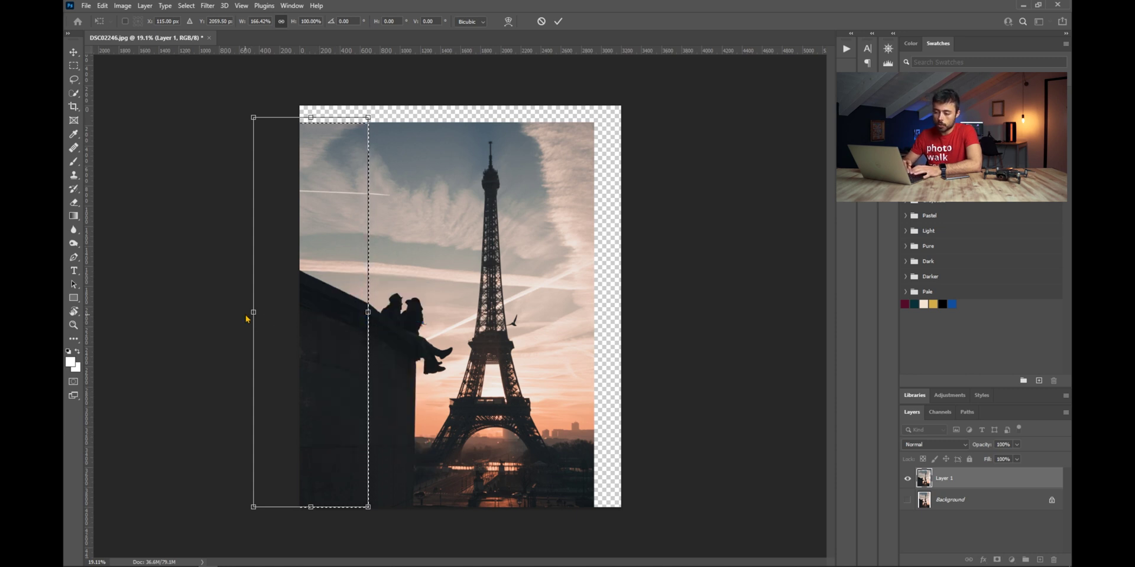
{"action": "left_click_drag", "start_coordinate": [253, 313], "coordinate": [253, 306]}
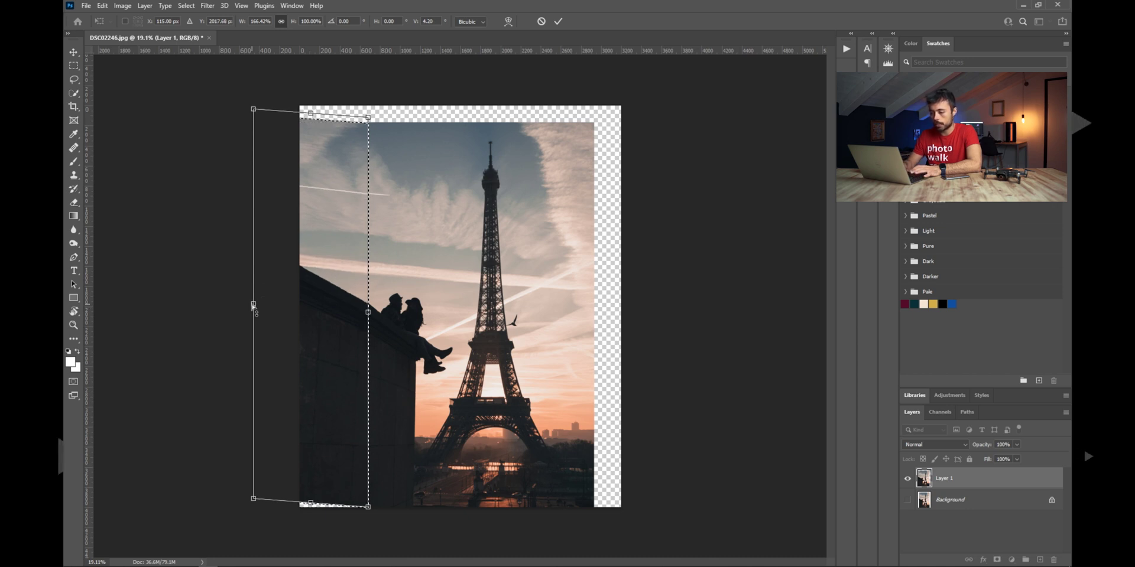
{"action": "key", "text": "Escape"}
{"action": "key", "text": "ctrl+d"}
{"action": "left_click_drag", "start_coordinate": [622, 115], "coordinate": [554, 519]}
- Stretch the selected right strip outward to the canvas's right edge
{"action": "key", "text": "ctrl+t"}
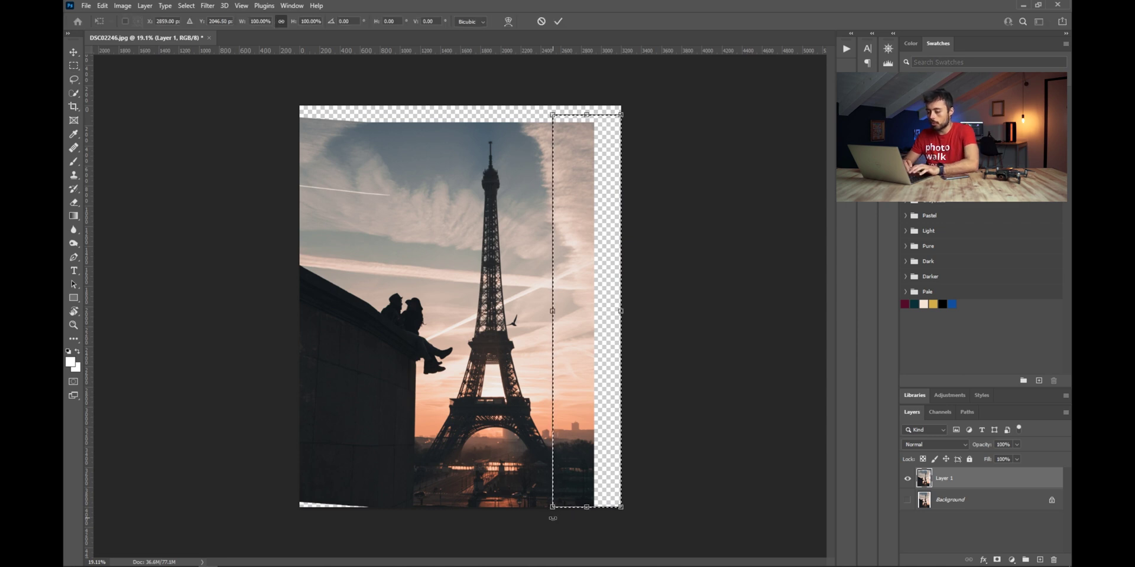
{"action": "left_click_drag", "start_coordinate": [621, 312], "coordinate": [667, 315]}
{"action": "key", "text": "Escape"}
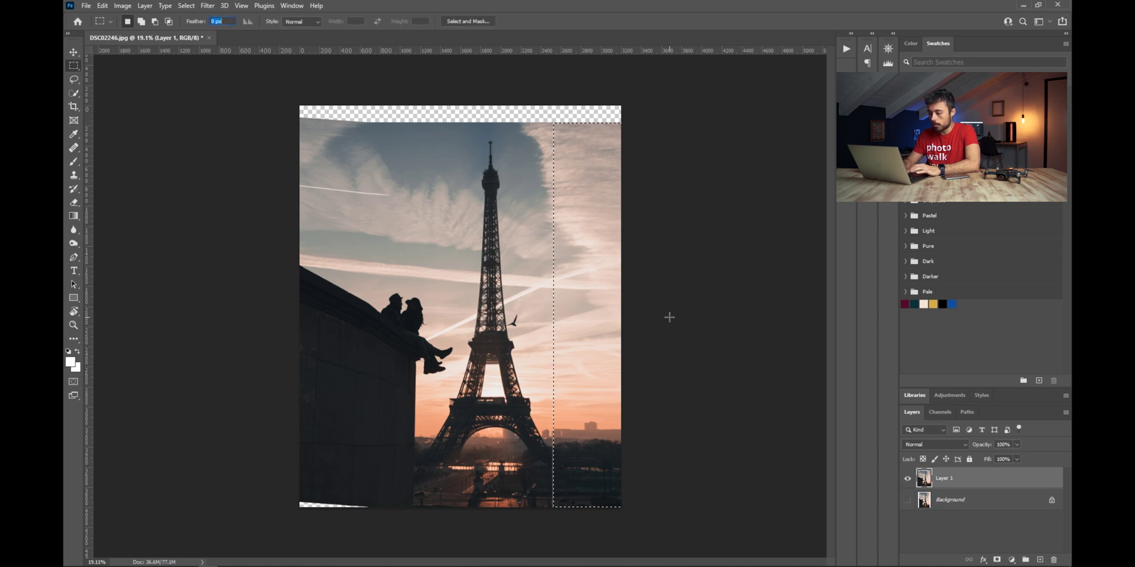
- Select the transparent top strip and stretch the sky upward to fill it
{"action": "left_click_drag", "start_coordinate": [273, 103], "coordinate": [636, 137]}
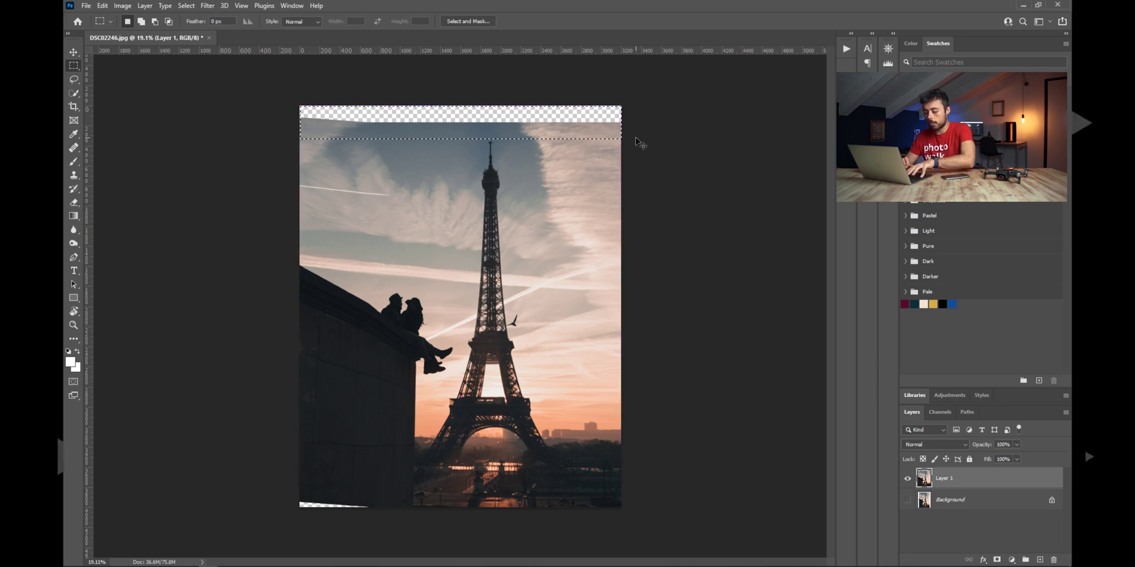
{"action": "key", "text": "ctrl+t"}
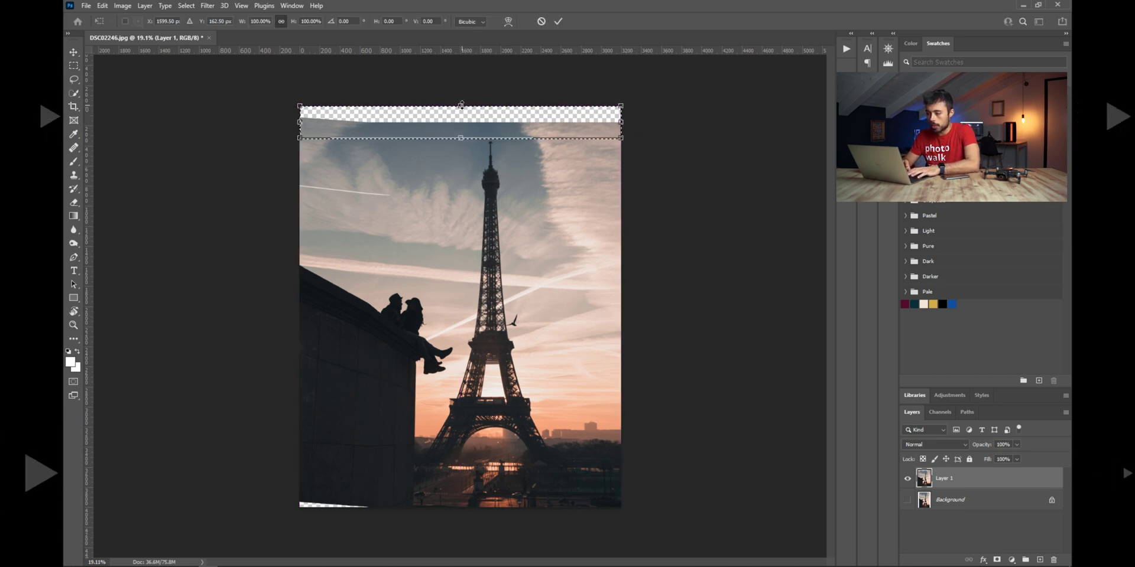
{"action": "left_click_drag", "start_coordinate": [467, 105], "coordinate": [472, 68]}
{"action": "key", "text": "Escape"}
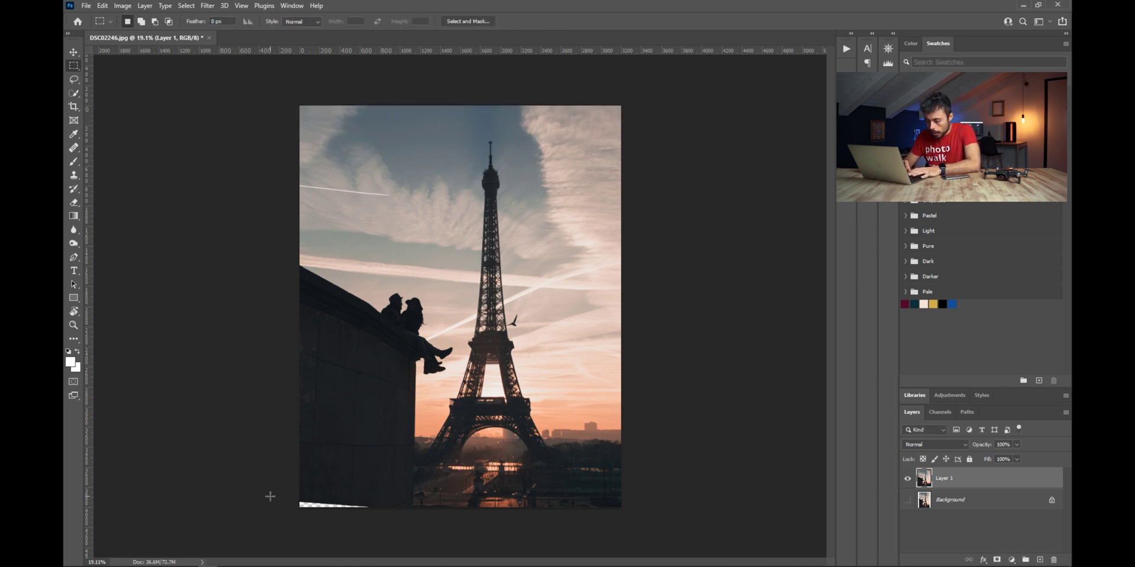
- Select the bottom-left sliver, pull its bottom edge down to close the corner gap, then deselect
{"action": "left_click_drag", "start_coordinate": [299, 498], "coordinate": [375, 485]}
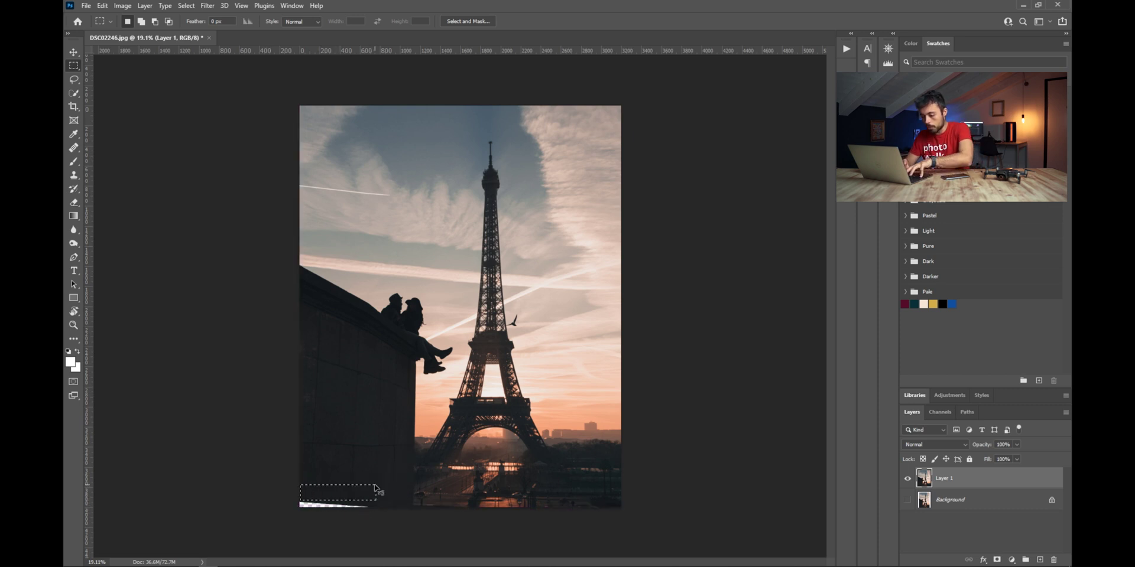
{"action": "key", "text": "ctrl+t"}
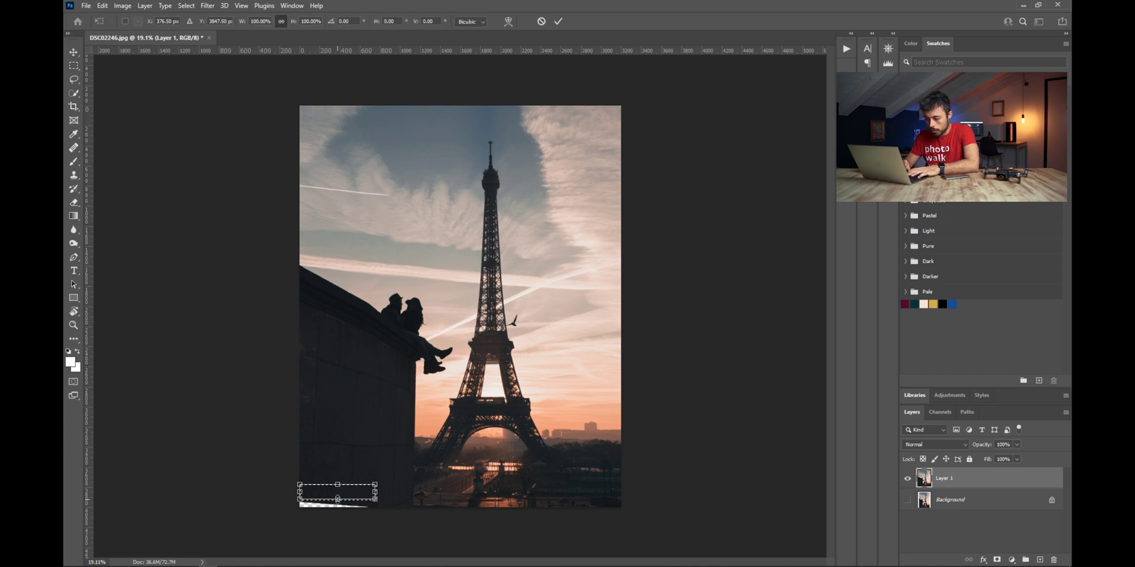
{"action": "left_click_drag", "start_coordinate": [337, 498], "coordinate": [338, 507]}
{"action": "key", "text": "Return"}
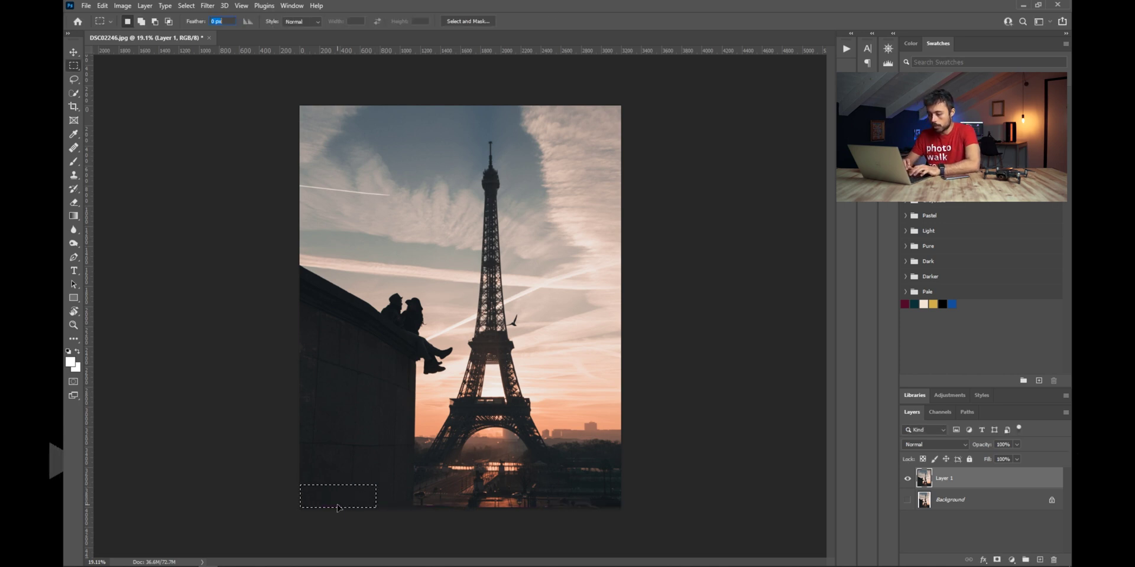
{"action": "key", "text": "ctrl+d"}
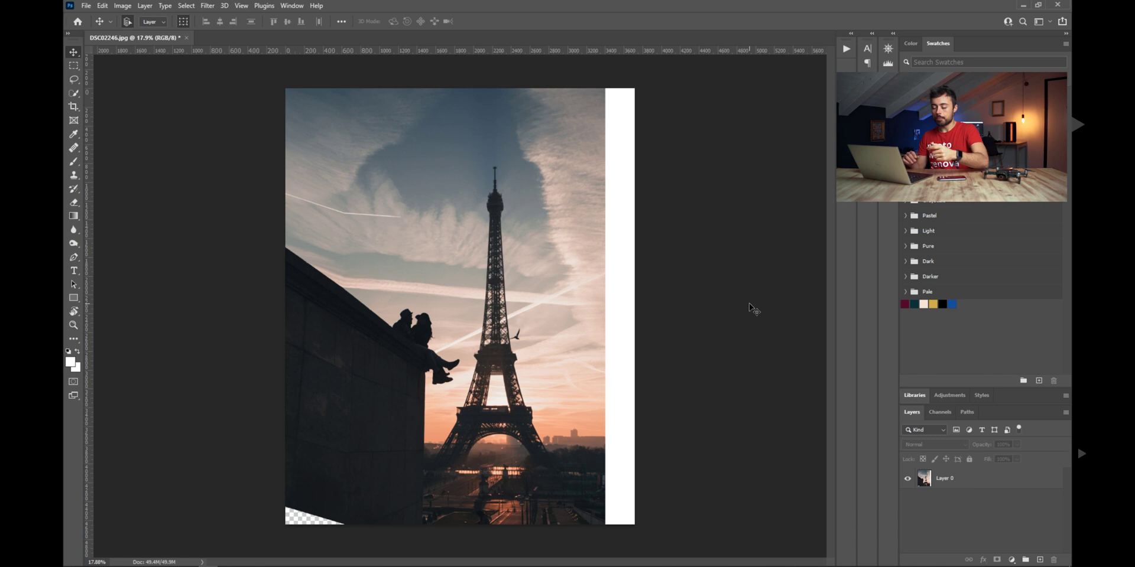
- Select Layer 0 and switch its free transform to Warp mode
{"action": "left_click", "coordinate": [956, 481]}
{"action": "key", "text": "ctrl+t"}
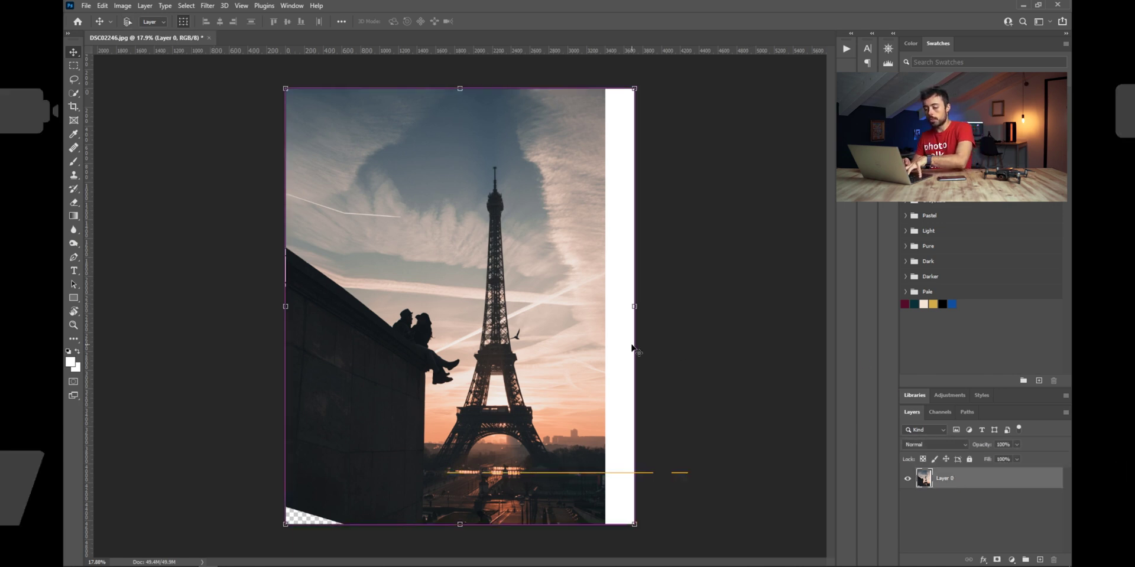
{"action": "right_click", "coordinate": [368, 259]}
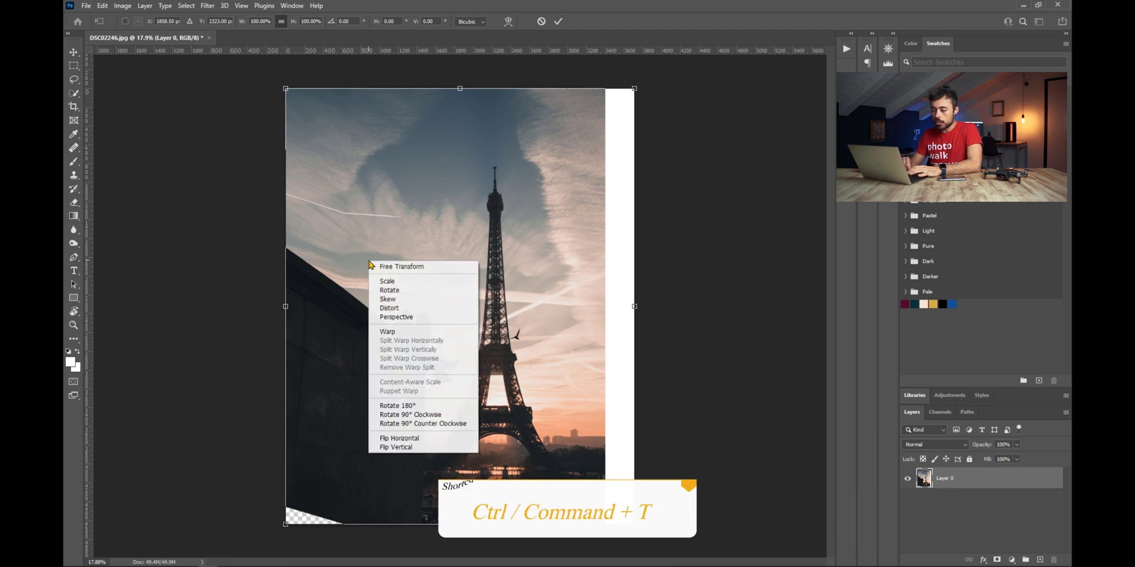
{"action": "left_click", "coordinate": [361, 335]}
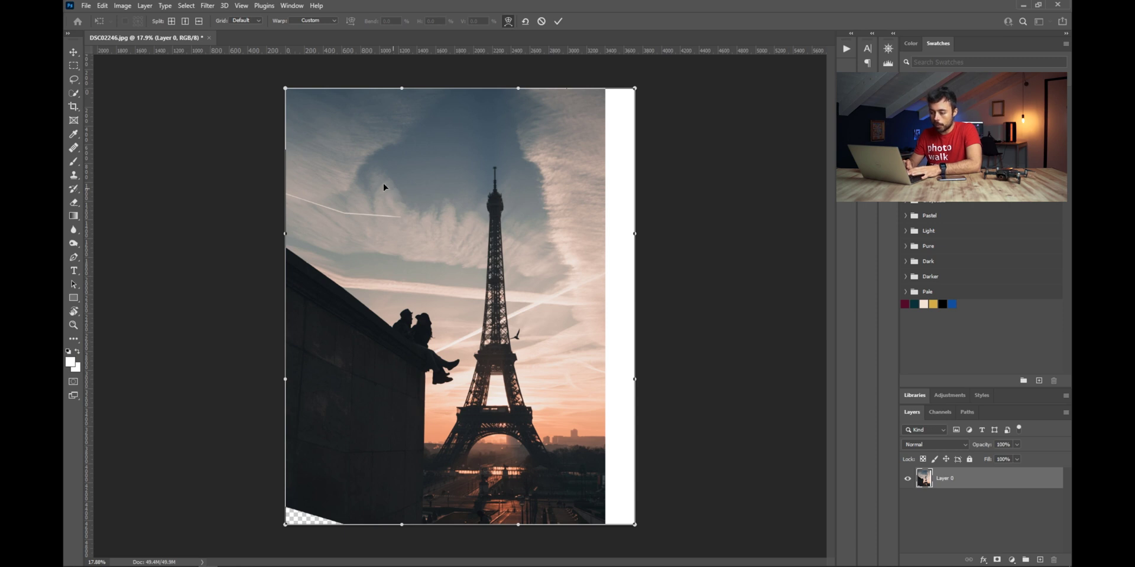
- Warp the photo, pulling the bottom-left of the wall down and left over the empty corner
{"action": "mouse_move", "coordinate": [393, 180]}
{"action": "left_mouse_down"}
{"action": "mouse_move", "coordinate": [390, 204]}
{"action": "mouse_move", "coordinate": [379, 182]}
{"action": "mouse_move", "coordinate": [412, 170]}
{"action": "mouse_move", "coordinate": [397, 197]}
{"action": "mouse_move", "coordinate": [413, 189]}
{"action": "mouse_move", "coordinate": [386, 182]}
{"action": "mouse_move", "coordinate": [392, 190]}
{"action": "left_mouse_up"}
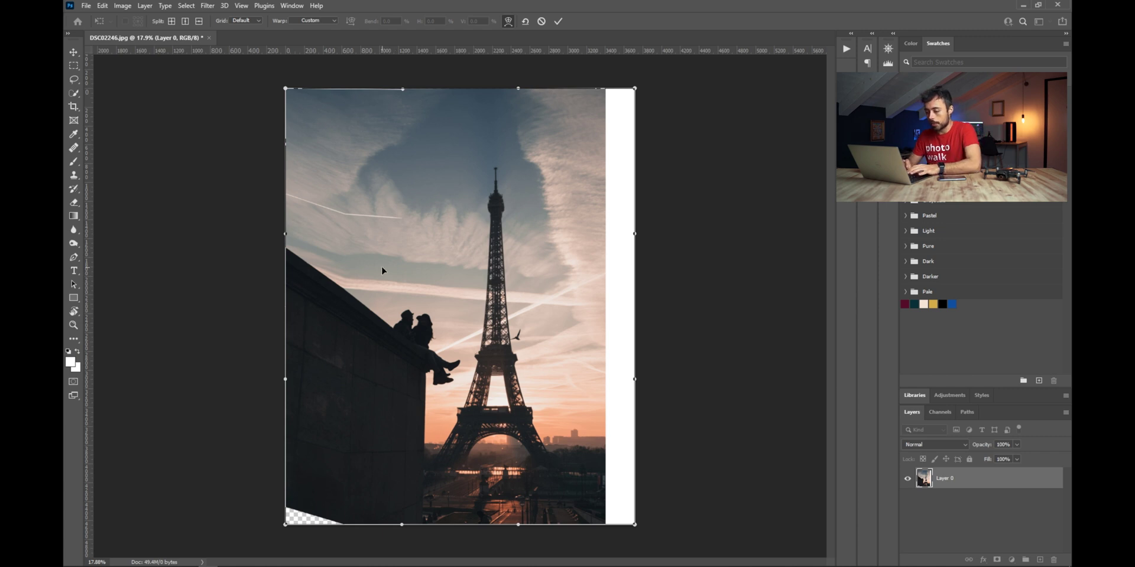
{"action": "left_click_drag", "start_coordinate": [321, 497], "coordinate": [313, 509]}
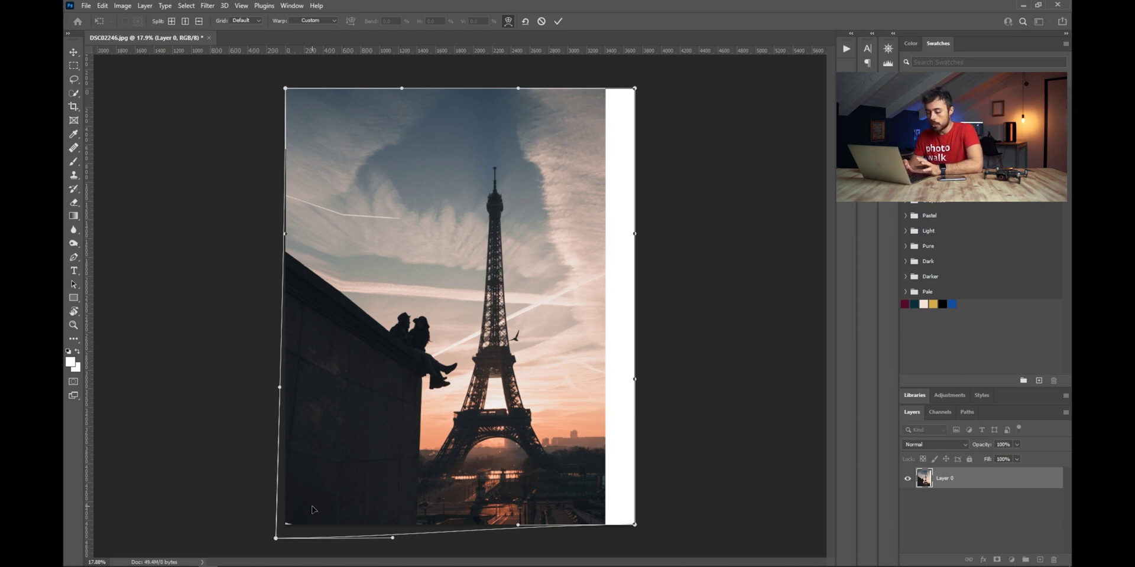
- Undo the broad warp, add two grid splits near the bottom-left, and drag that corner cell down
{"action": "key", "text": "ctrl+z"}
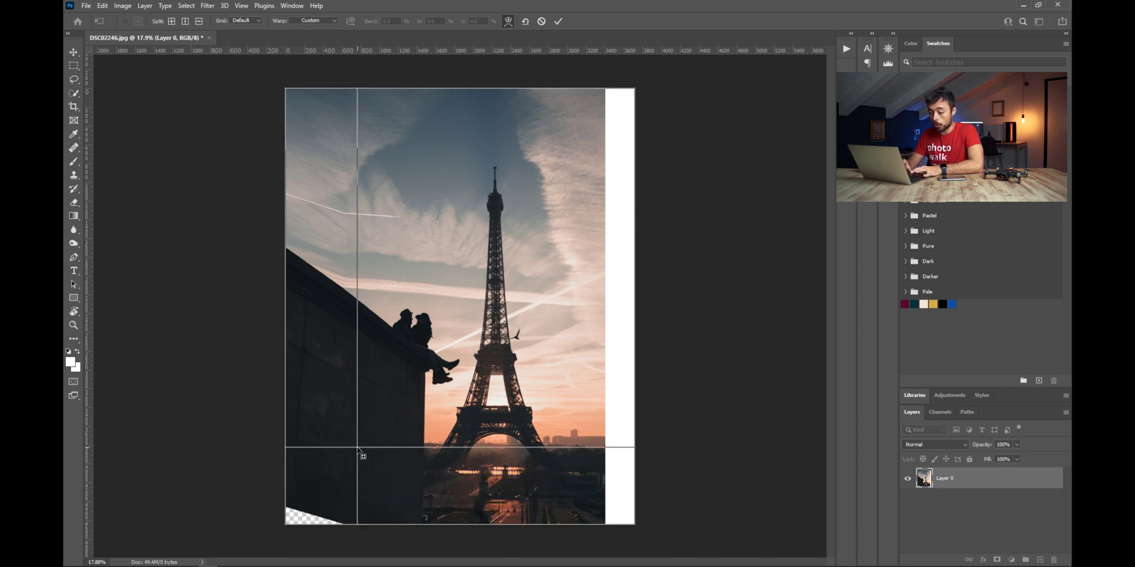
{"action": "left_click", "coordinate": [346, 447], "text": "alt"}
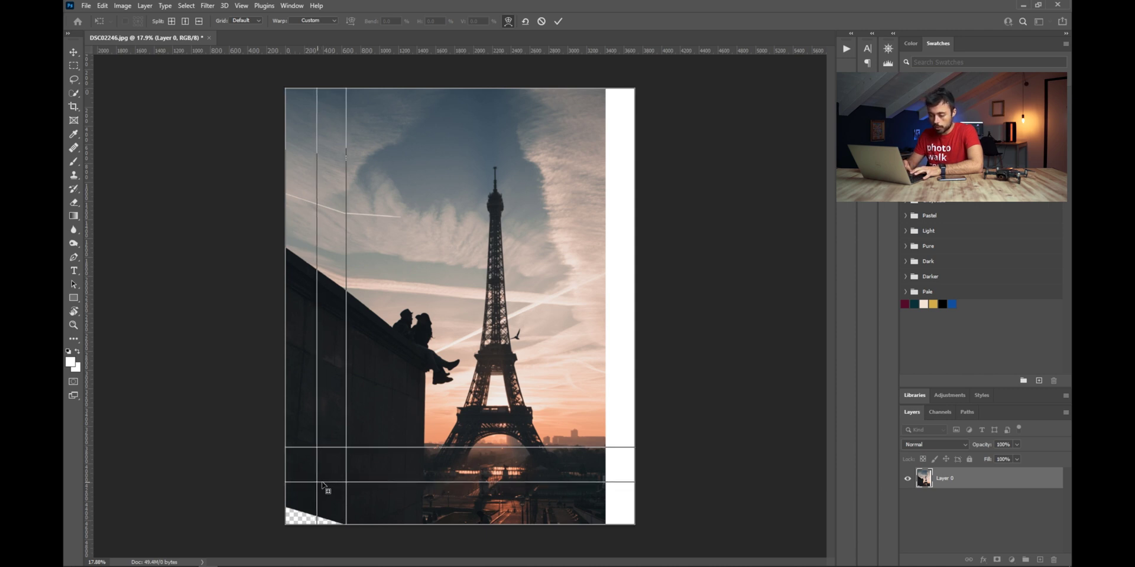
{"action": "left_click", "coordinate": [318, 484]}
{"action": "left_click_drag", "start_coordinate": [307, 503], "coordinate": [304, 531]}
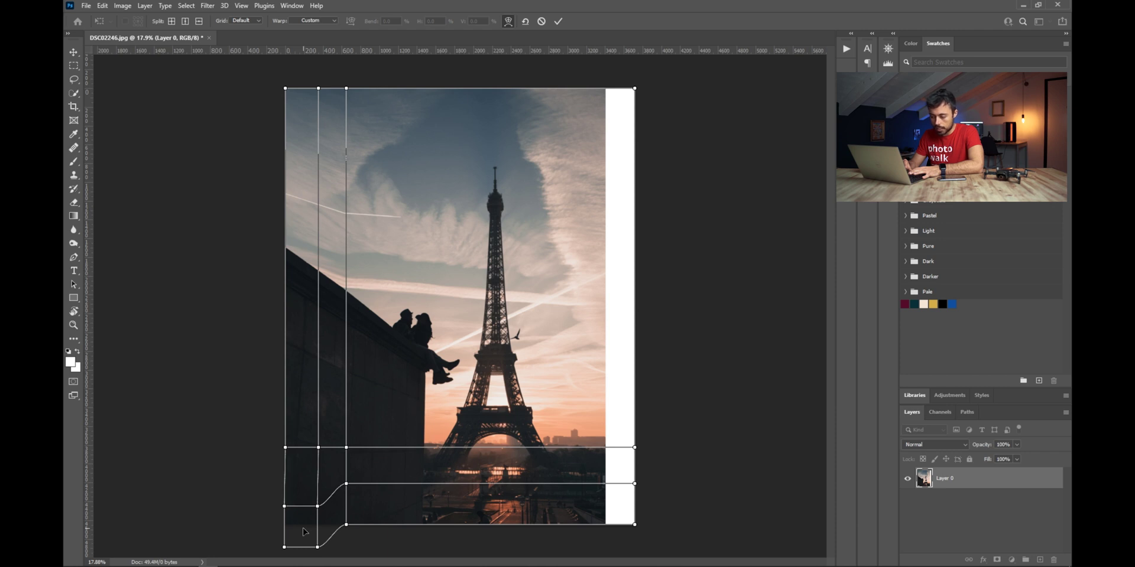
- Commit the corner warp so the wall covers the former transparent bottom-left wedge
{"action": "key", "text": "ctrl+z"}
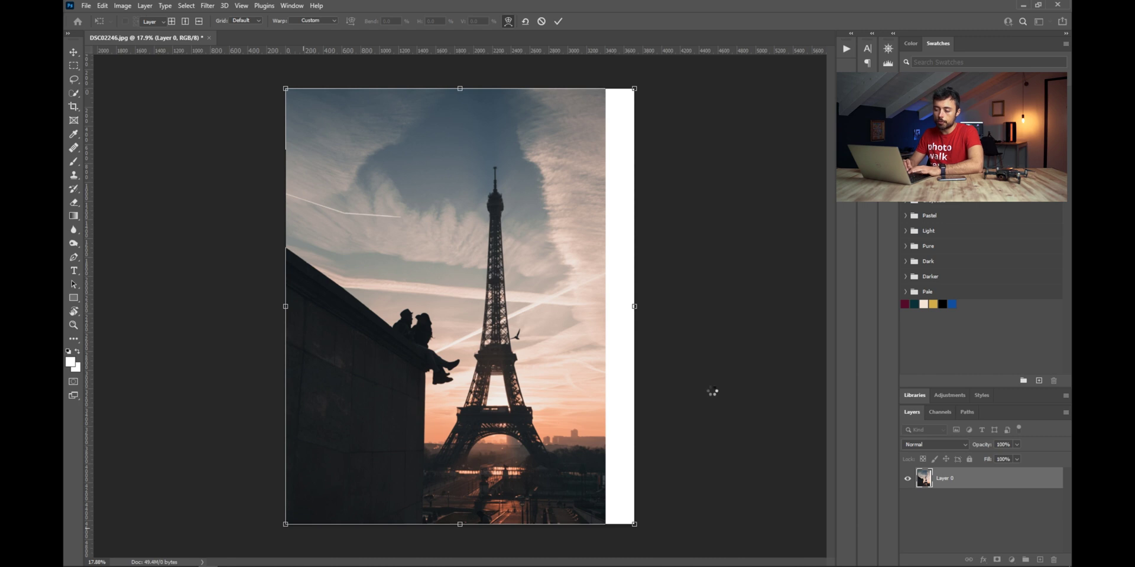